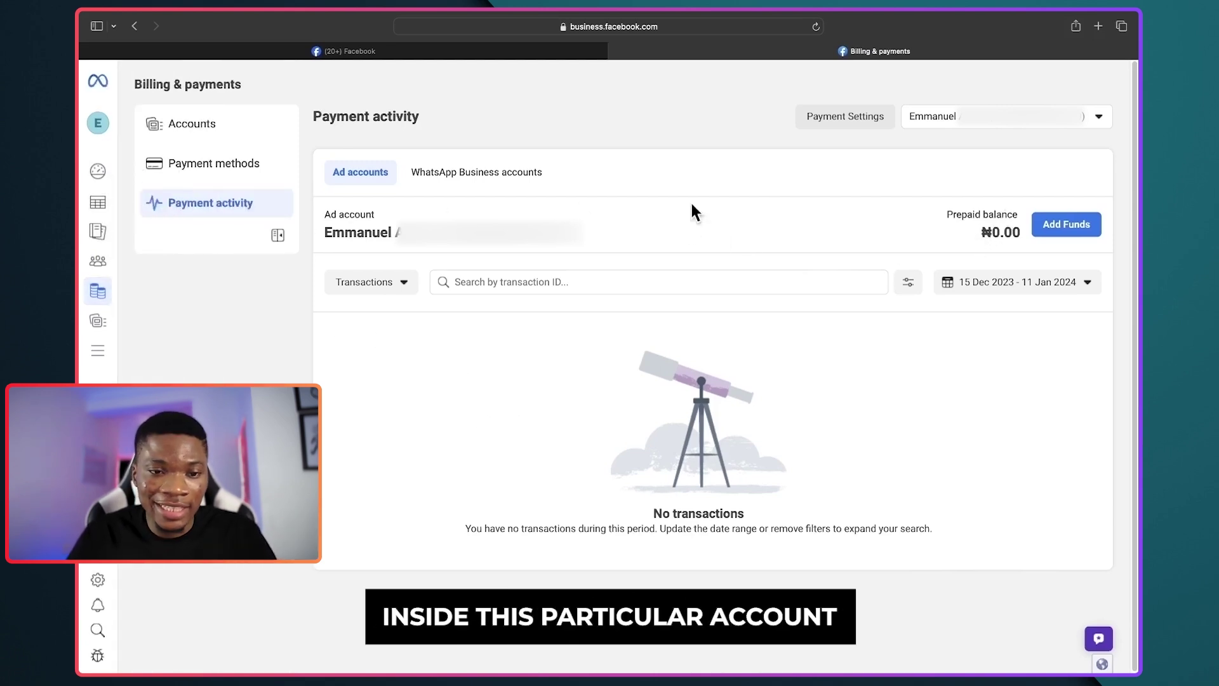
Start an Add funds top-up with Pay by Bank Transfer selected and the amount cleared
left_click(1056, 225)
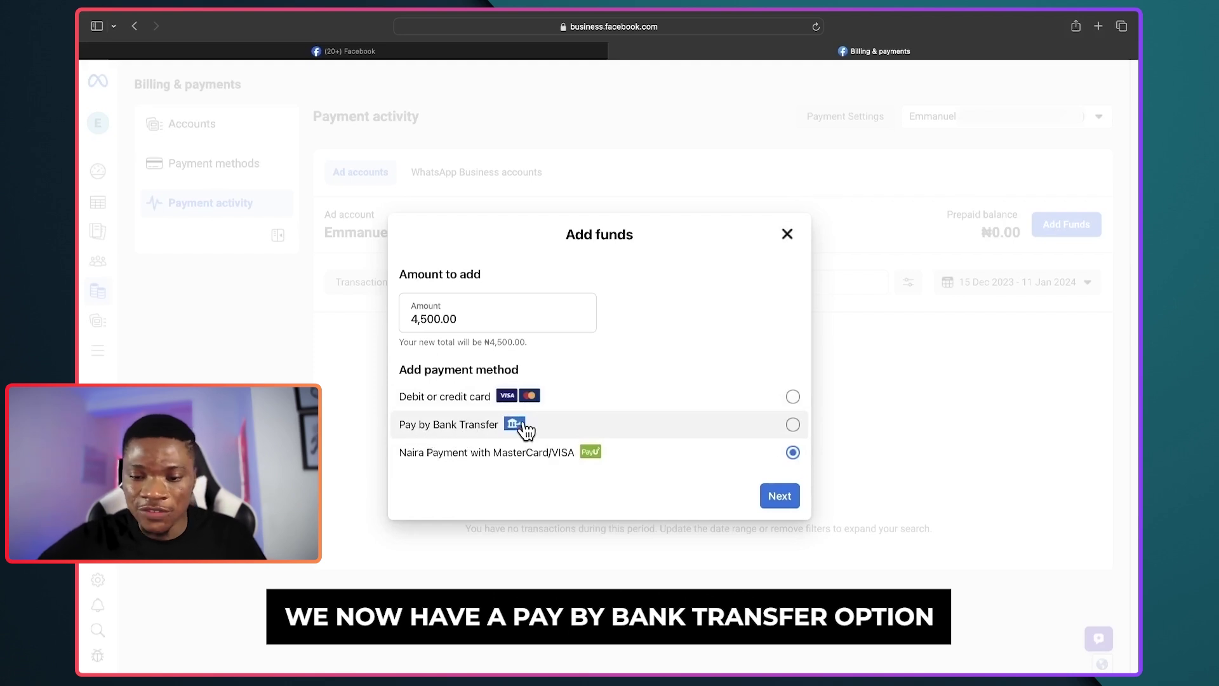
left_click(460, 314)
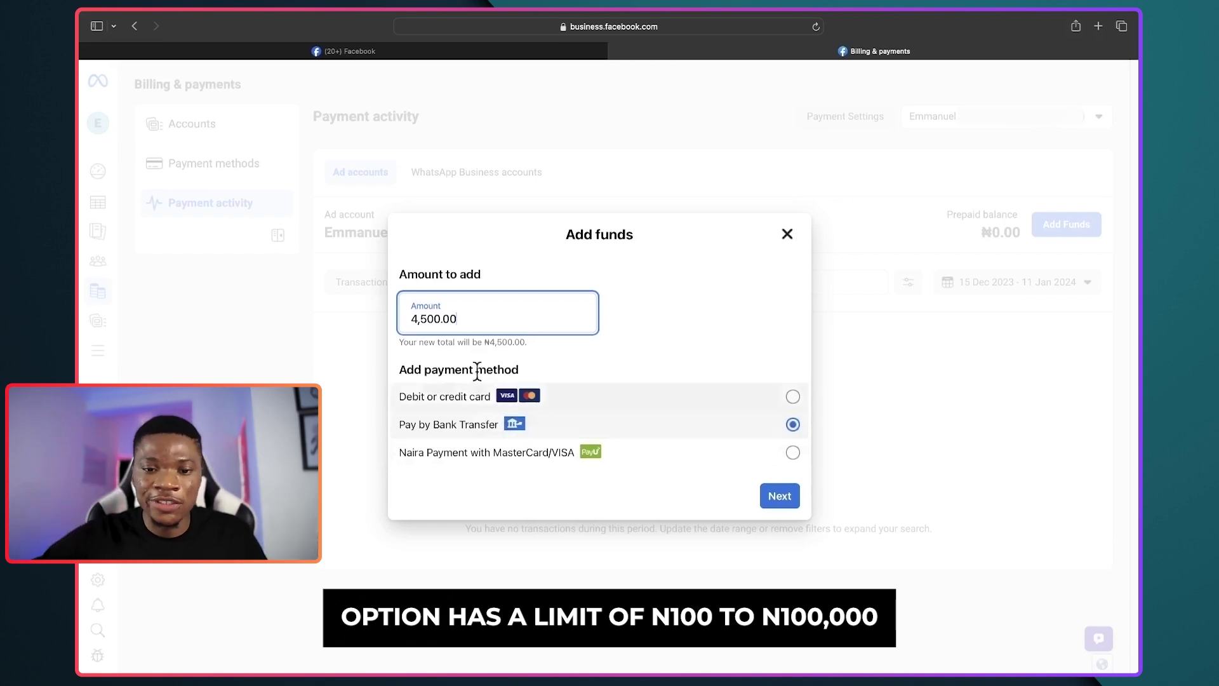
key("BackSpace")
key("BackSpace")
key("BackSpace")
type("2")
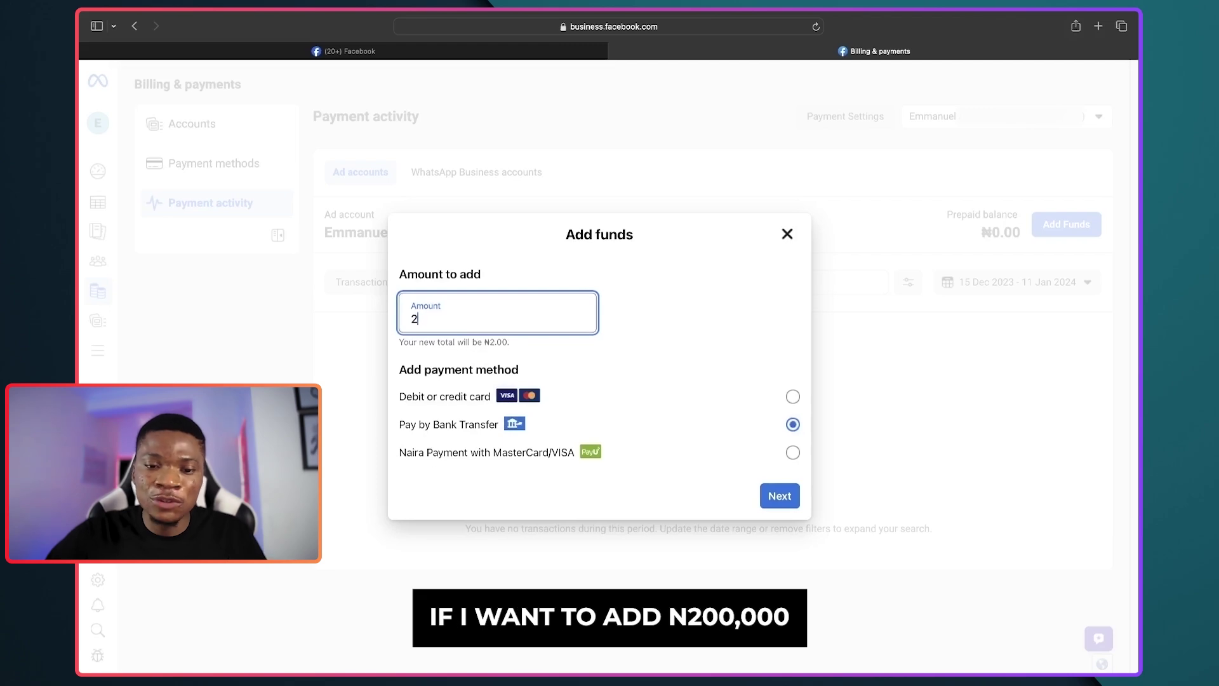
Test a ₦200,000 amount for the range error, then set ₦500 and proceed to bank transfer
type("00,000.00")
left_click(368, 346)
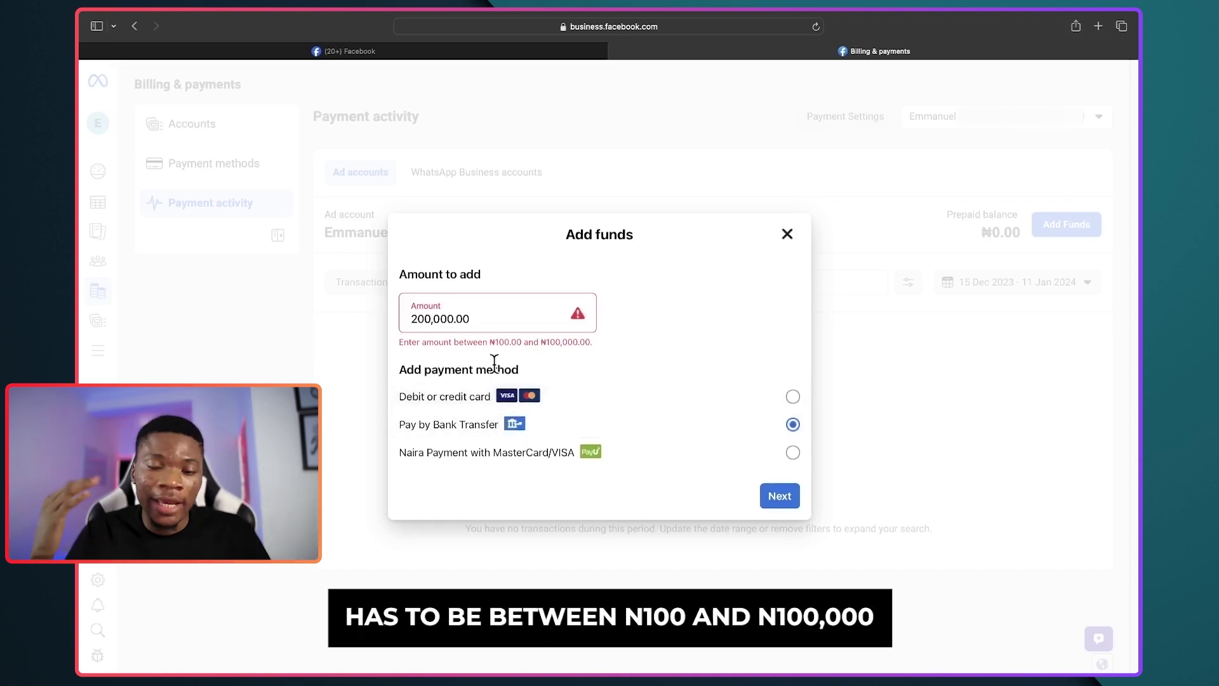
left_click_drag(478, 317, 394, 310)
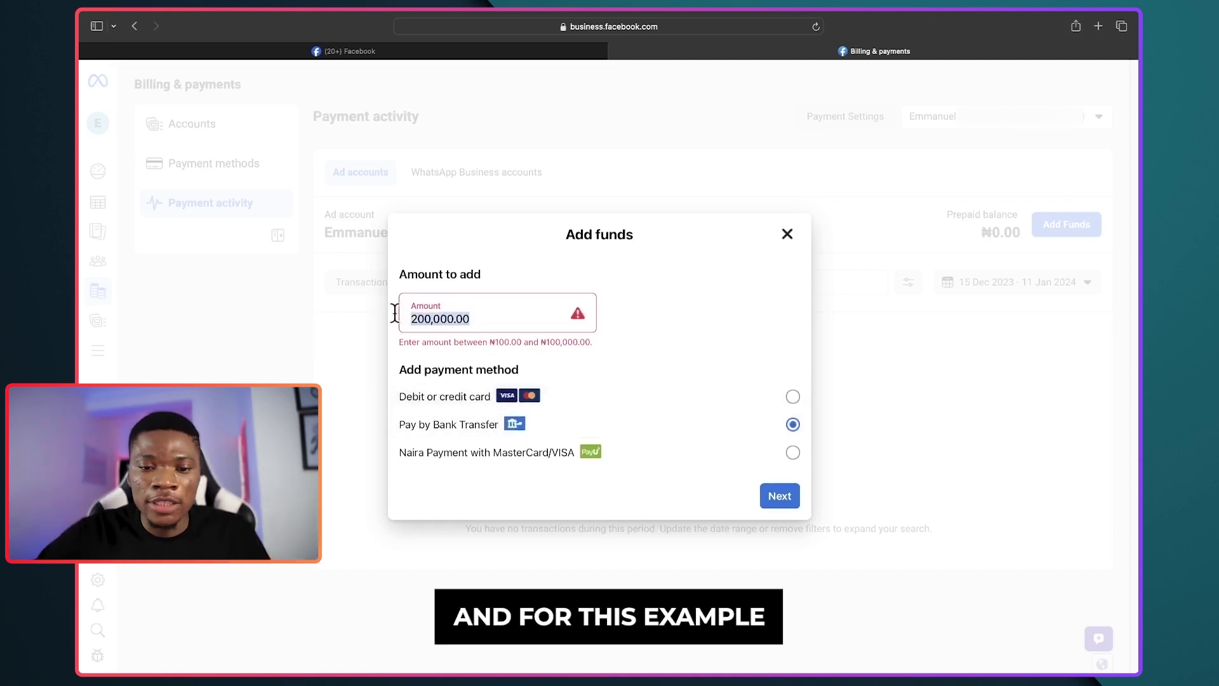
type("5")
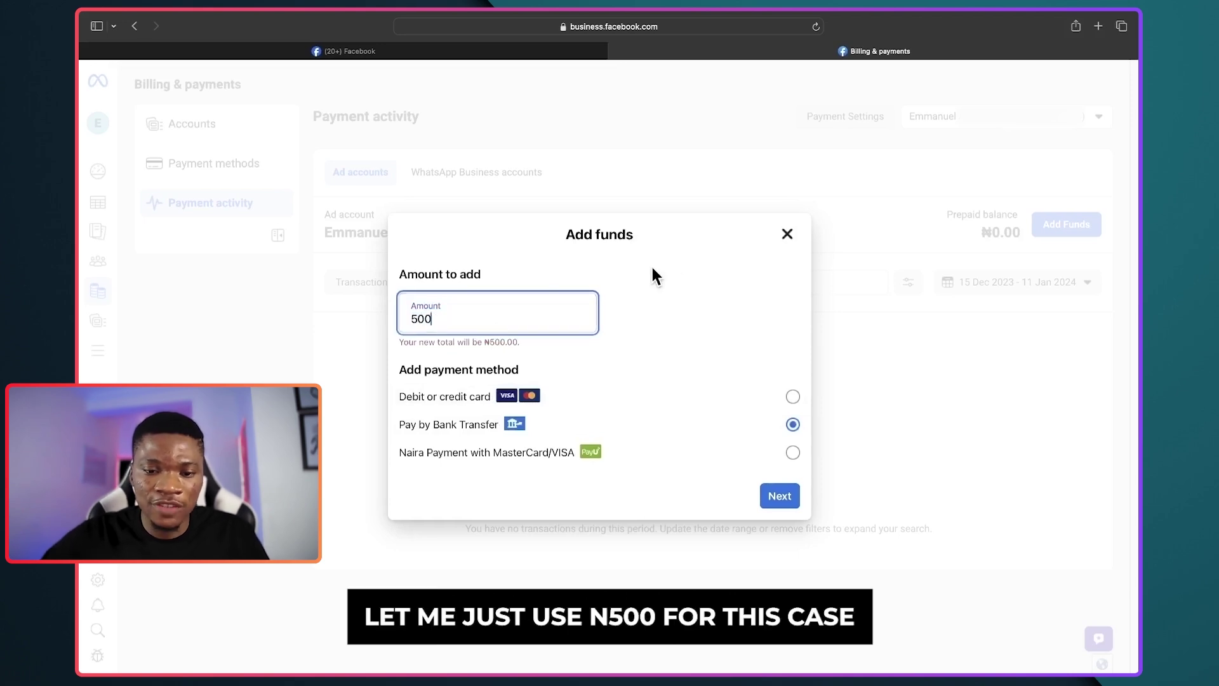
left_click(691, 299)
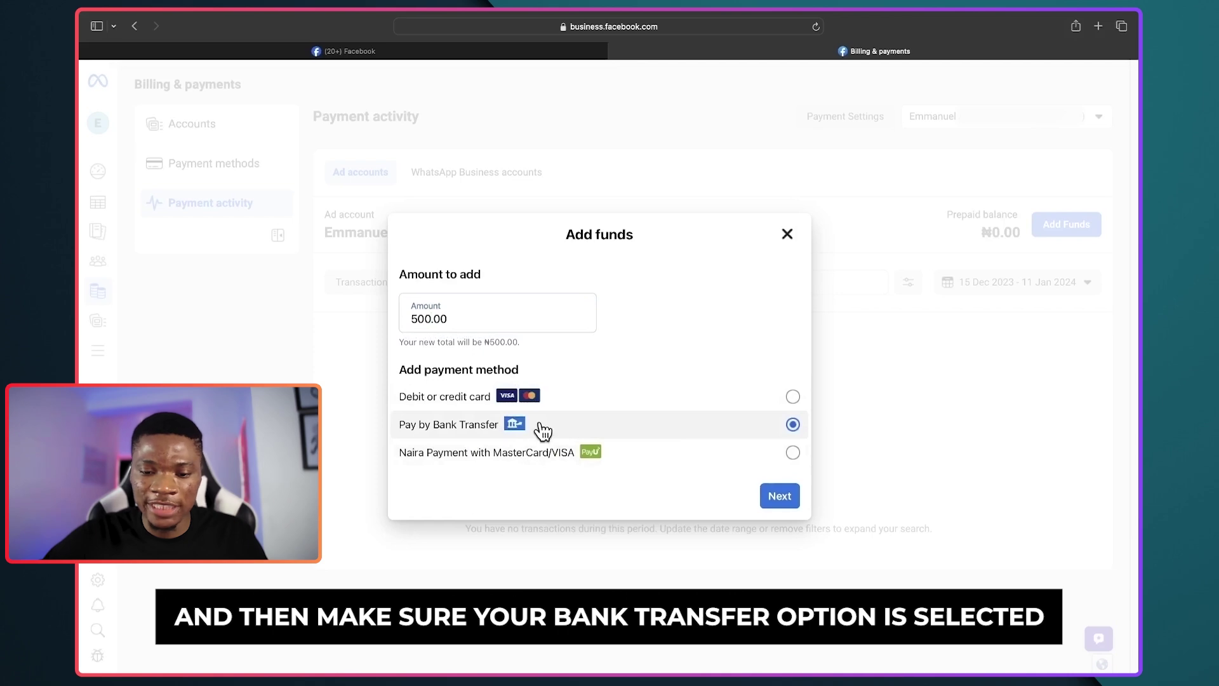
left_click(769, 498)
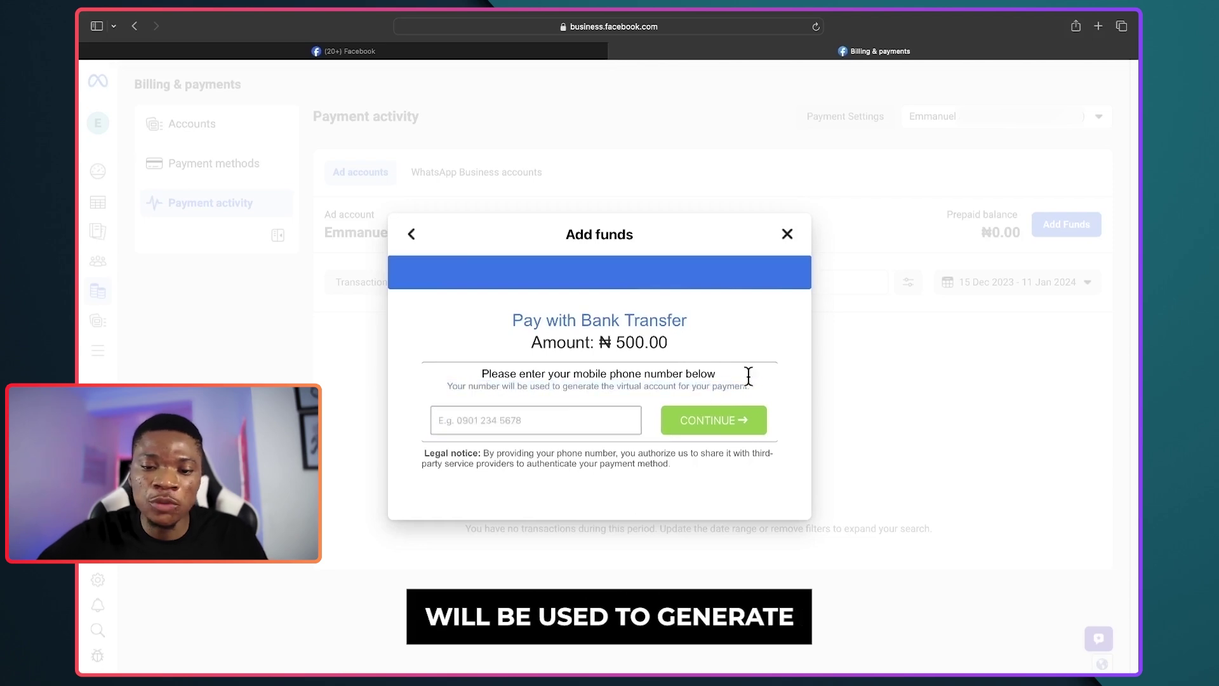
Submit a mobile phone number to generate a Paga virtual account for the ₦500 transfer
left_click_drag(455, 387, 770, 390)
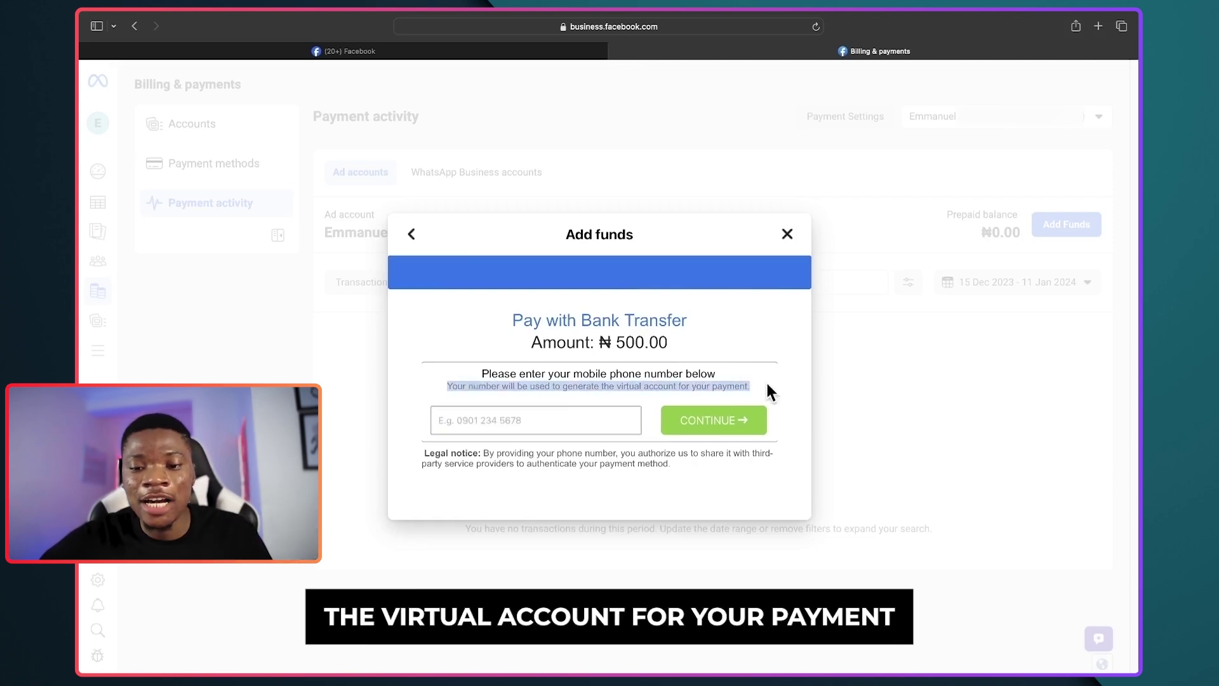
left_click(526, 420)
type("08")
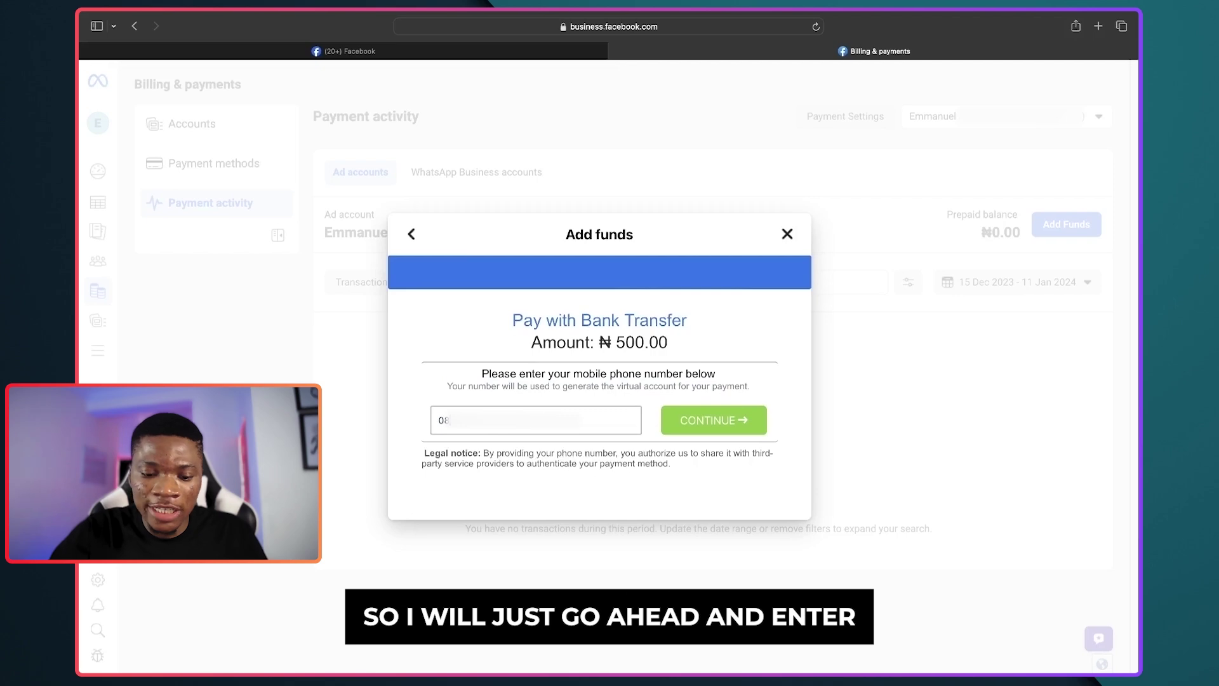
left_click(691, 429)
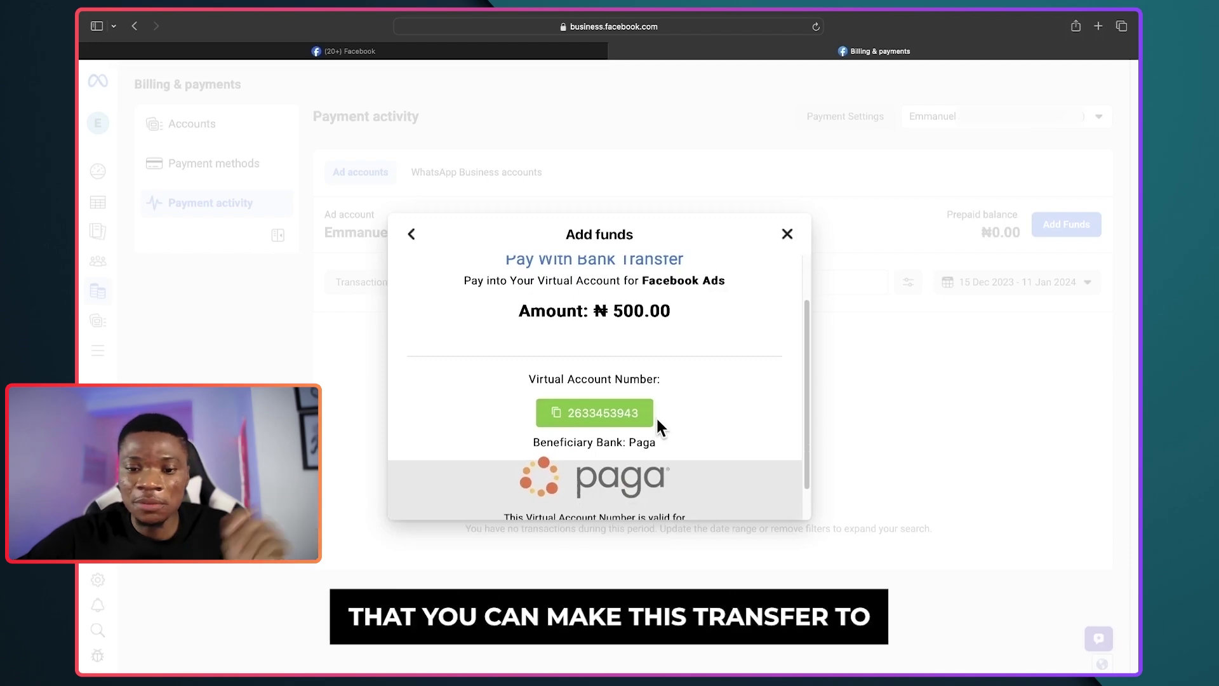
Scroll the dialog to check the account number and timer while the ₦500 transfer completes
scroll(658, 422, "down", 1)
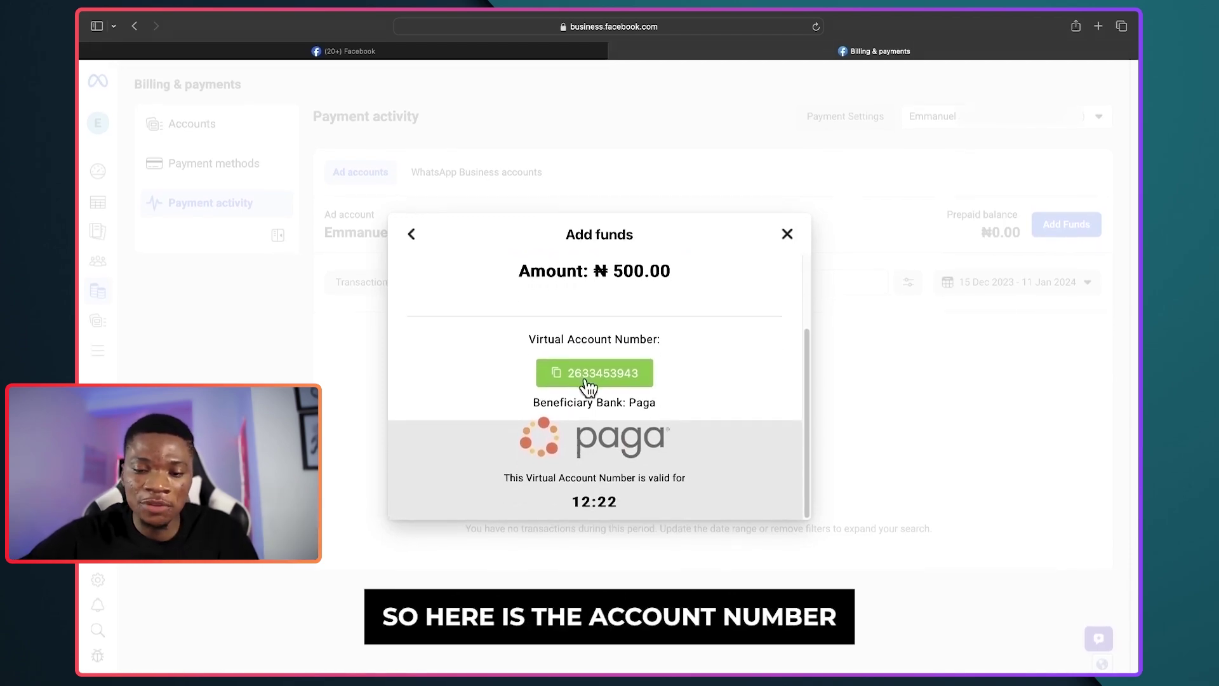
scroll(603, 400, "up", 2)
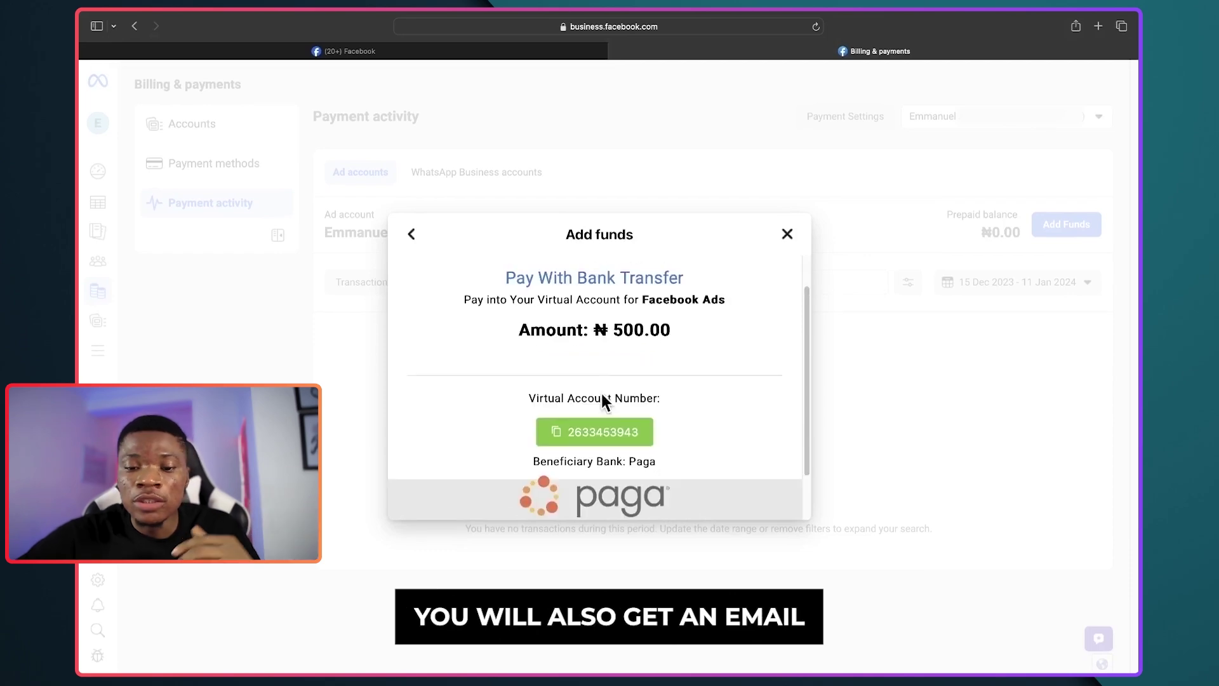
scroll(602, 400, "down", 1)
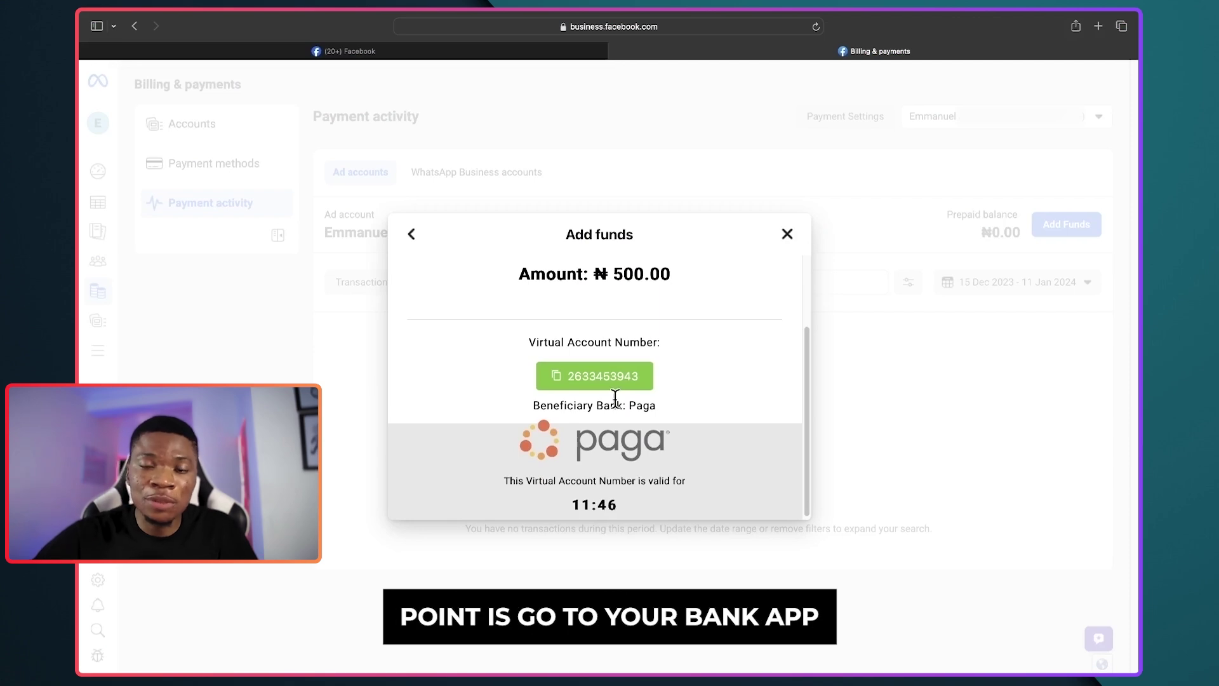
scroll(616, 397, "up", 1)
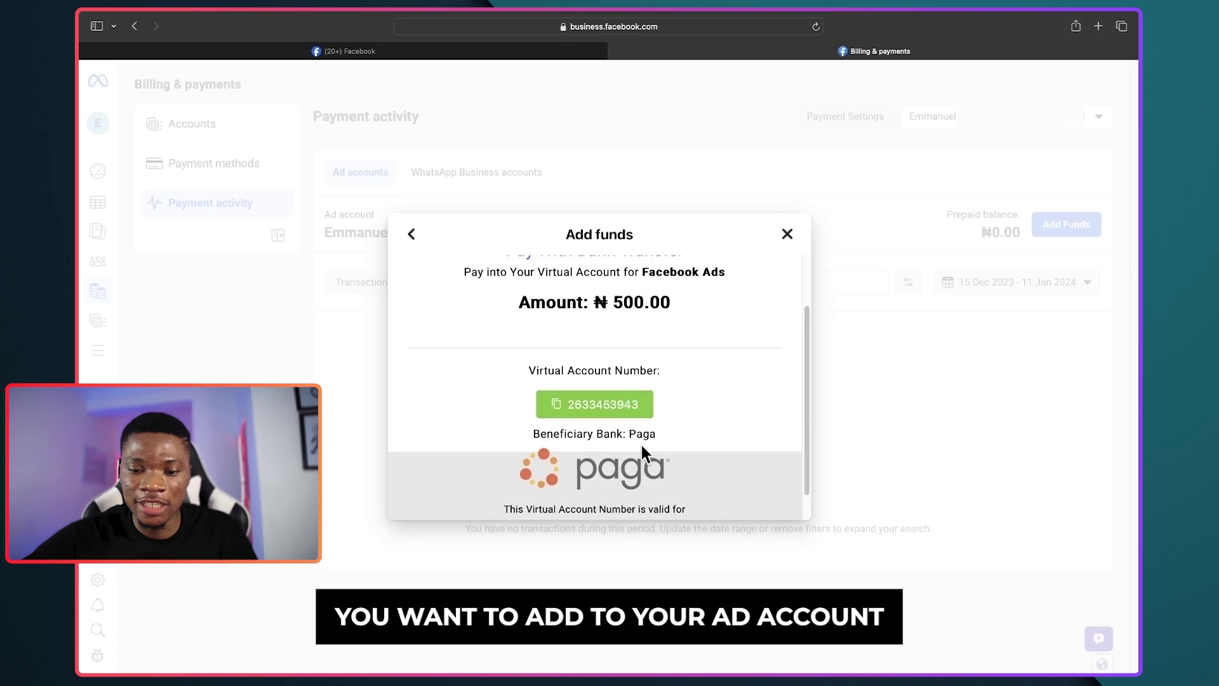
scroll(657, 393, "down", 2)
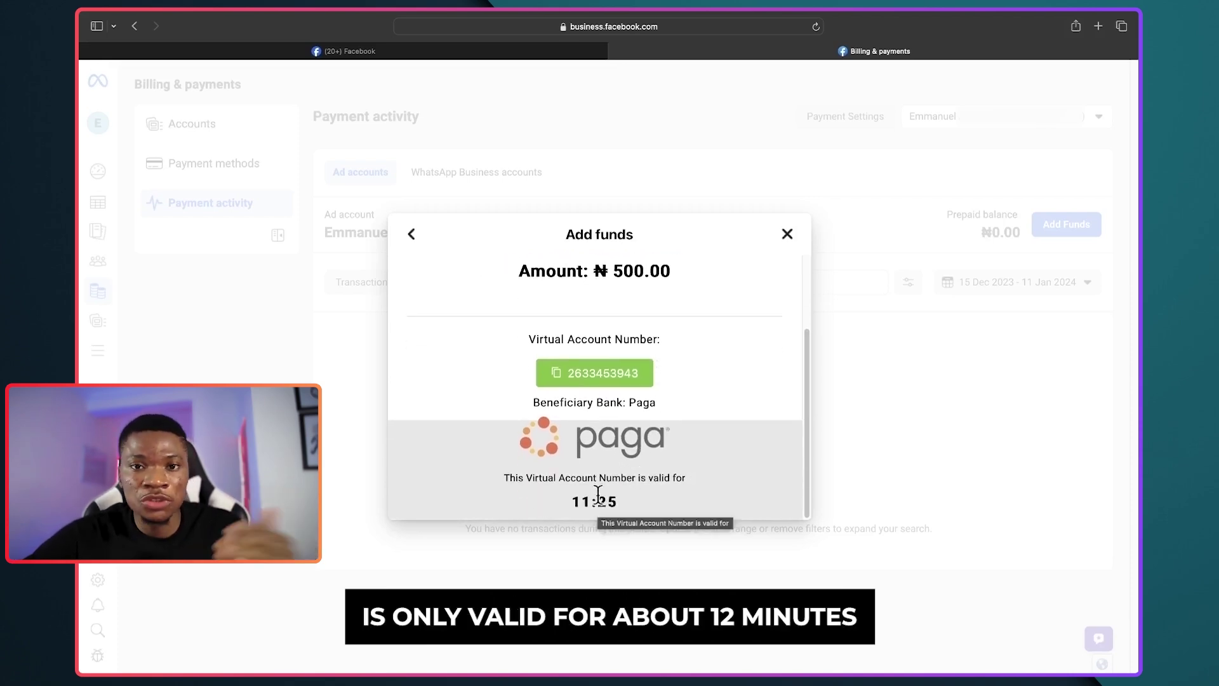
scroll(630, 395, "up", 2)
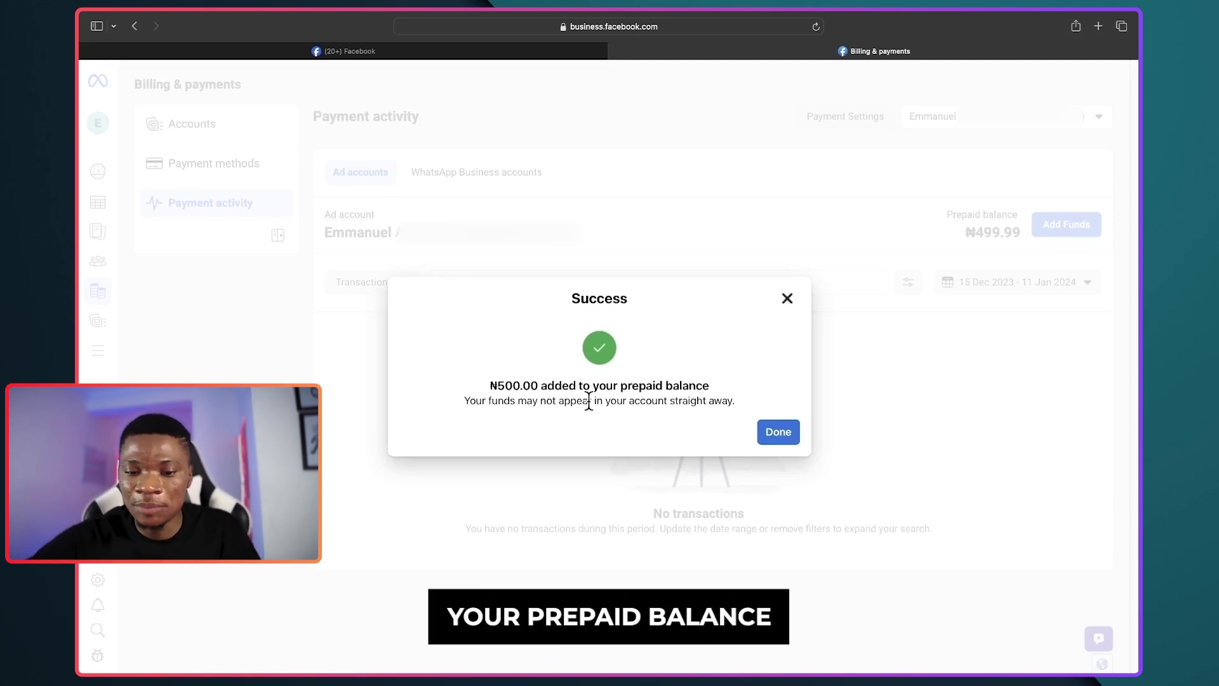
Dismiss the Success dialog and confirm the prepaid balance reads ₦499.99
left_click(774, 437)
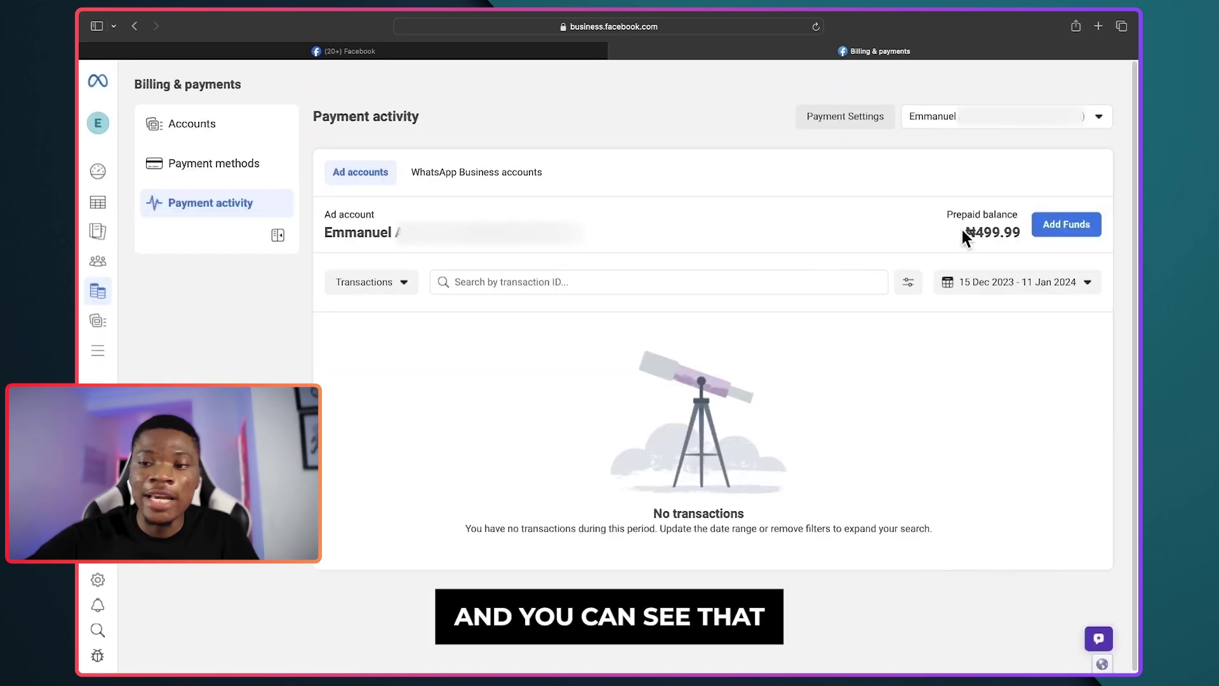
left_click_drag(965, 232, 1014, 236)
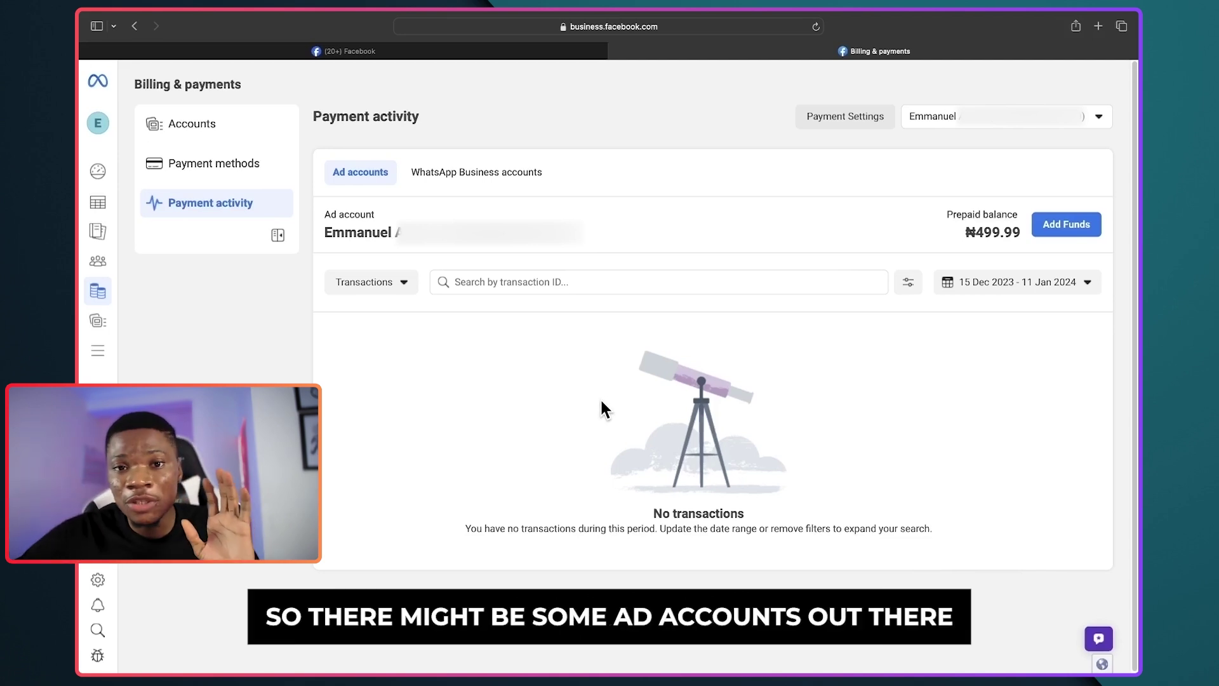
left_click(1049, 232)
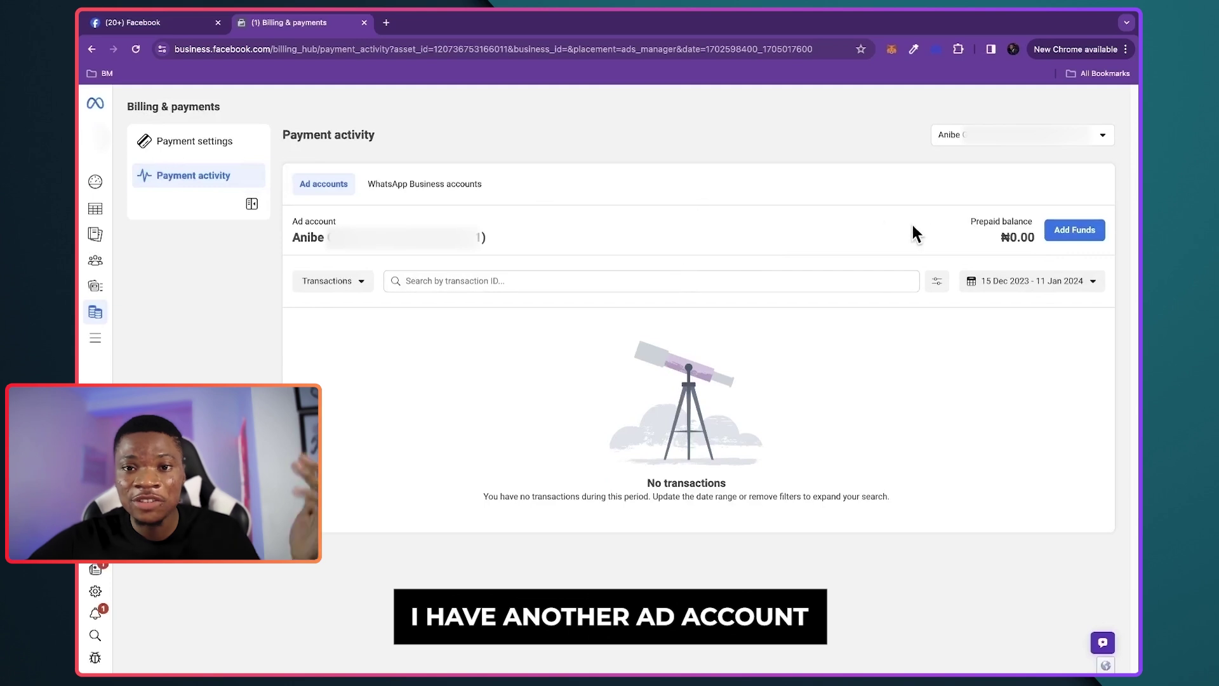
left_click(1075, 230)
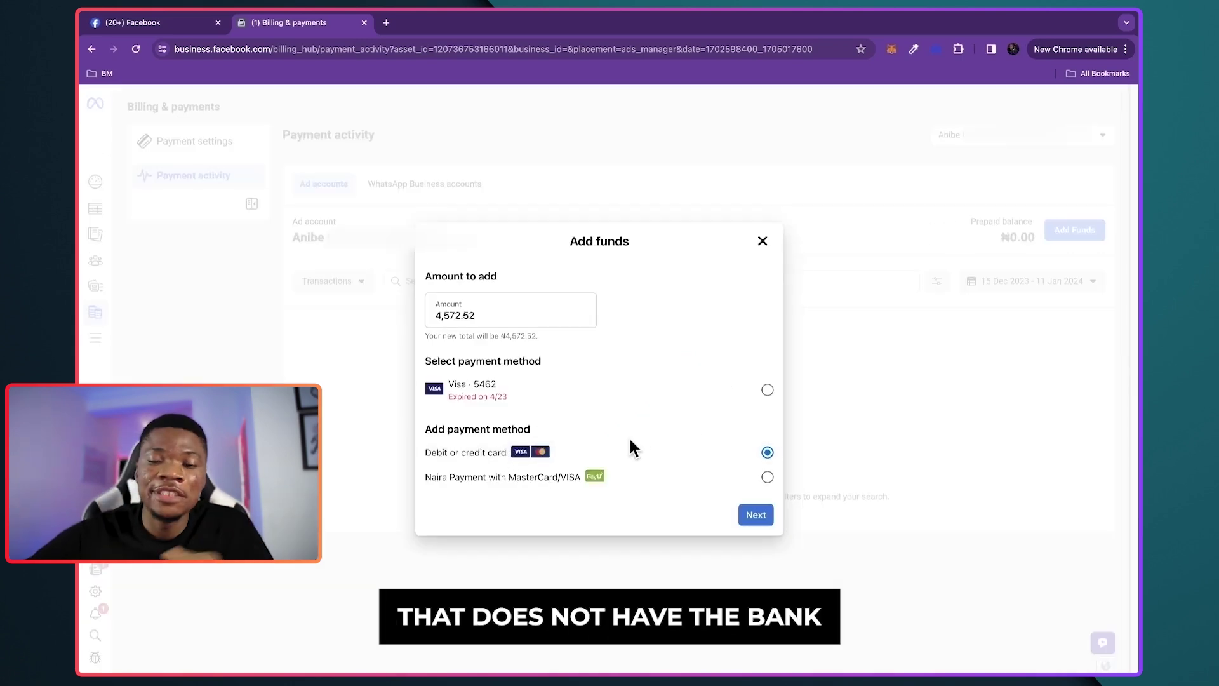